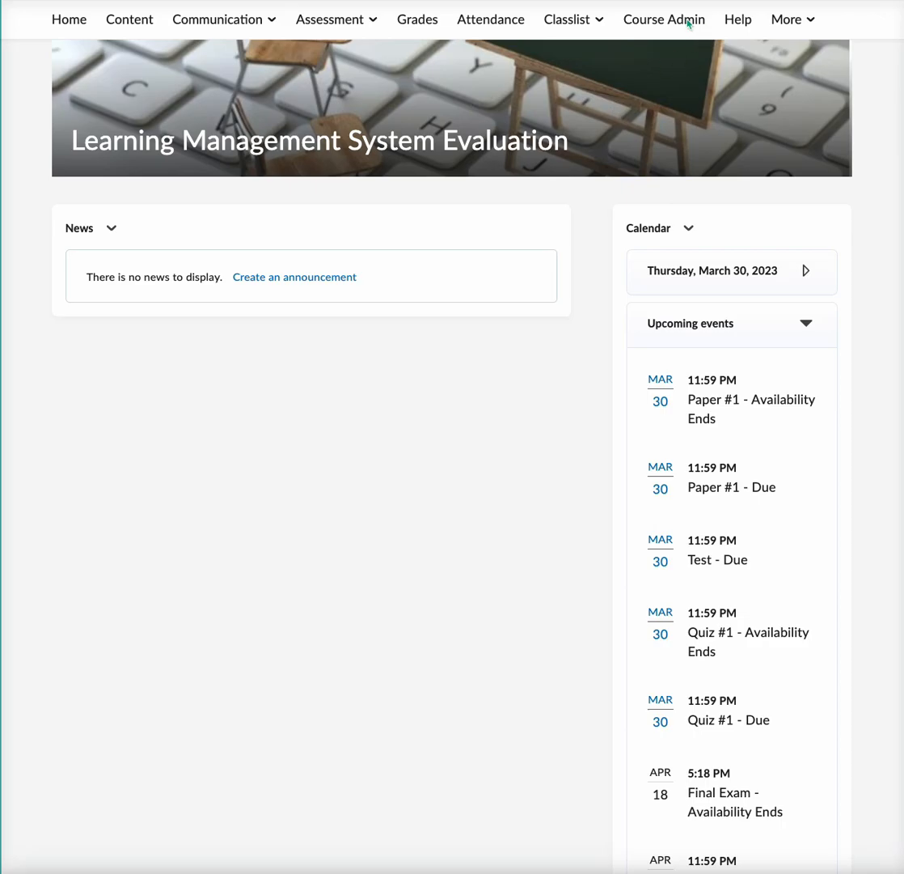
- Open the course's list of Dropbox folders
left_click(689, 23)
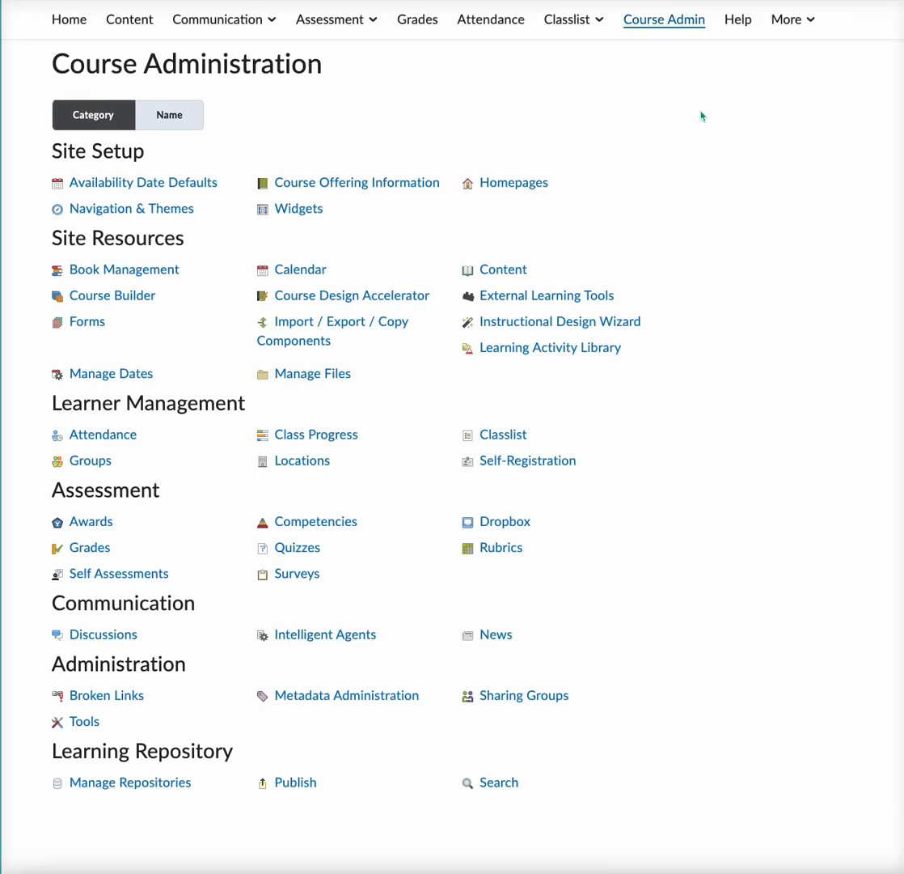
left_click(514, 523)
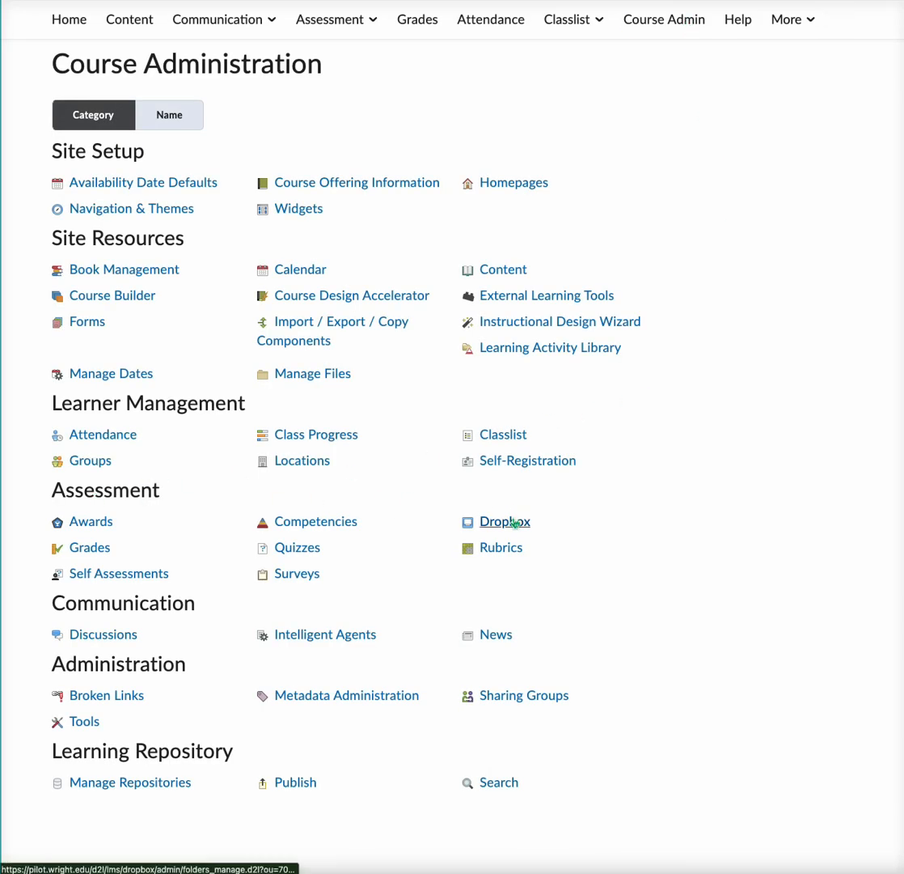
left_click(351, 25)
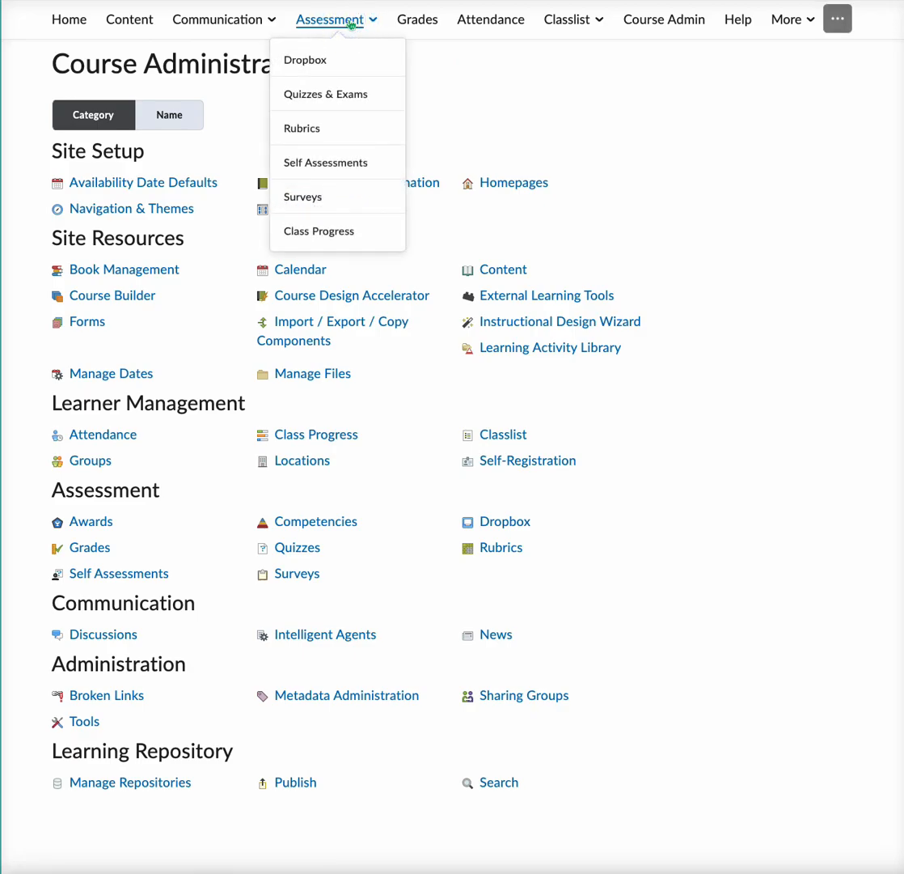
left_click(348, 68)
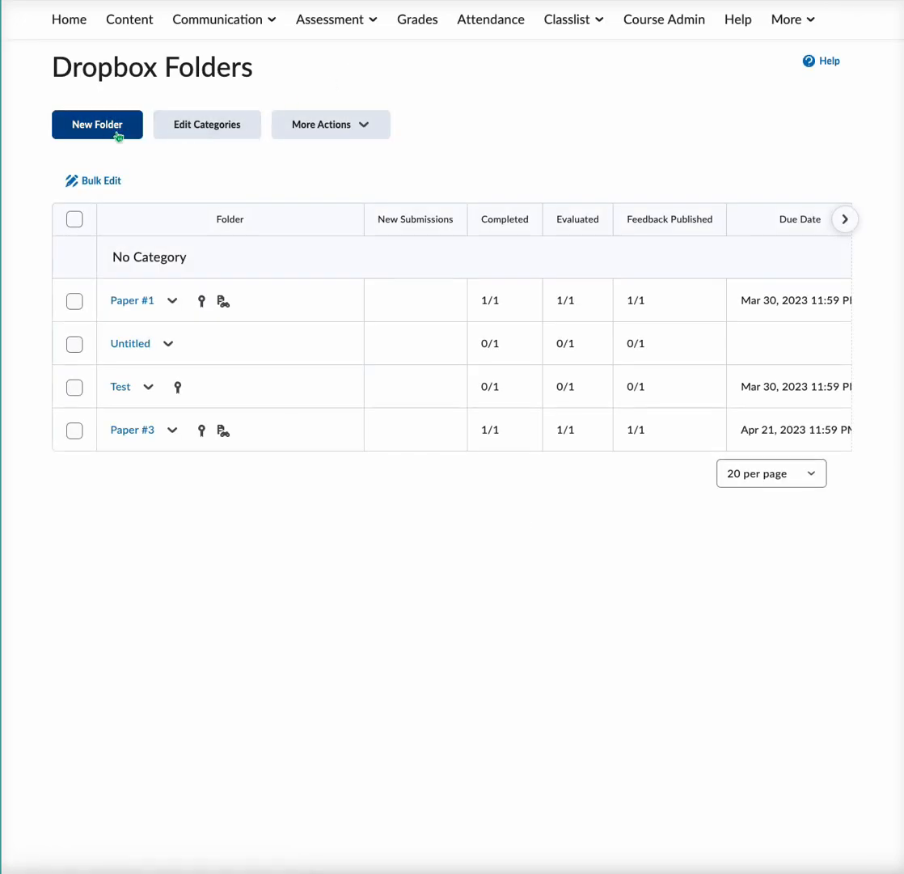
- Create a new dropbox folder named "Paper #5", graded out of 20 points and kept in the grade book
left_click(101, 136)
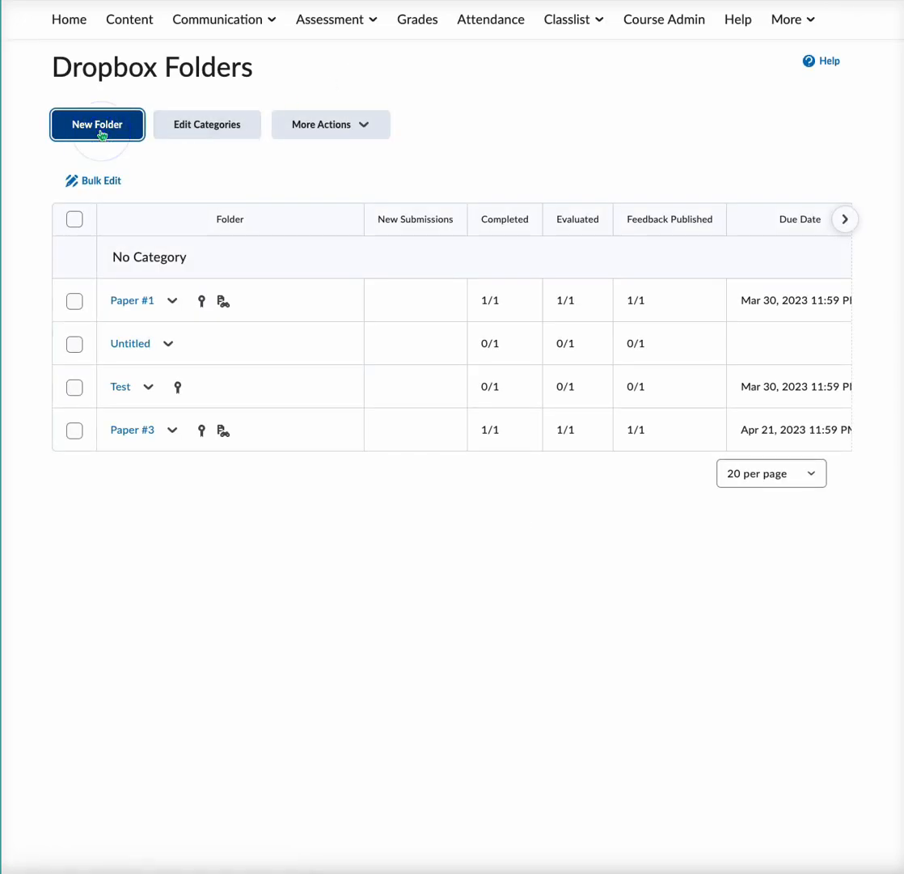
type("Un")
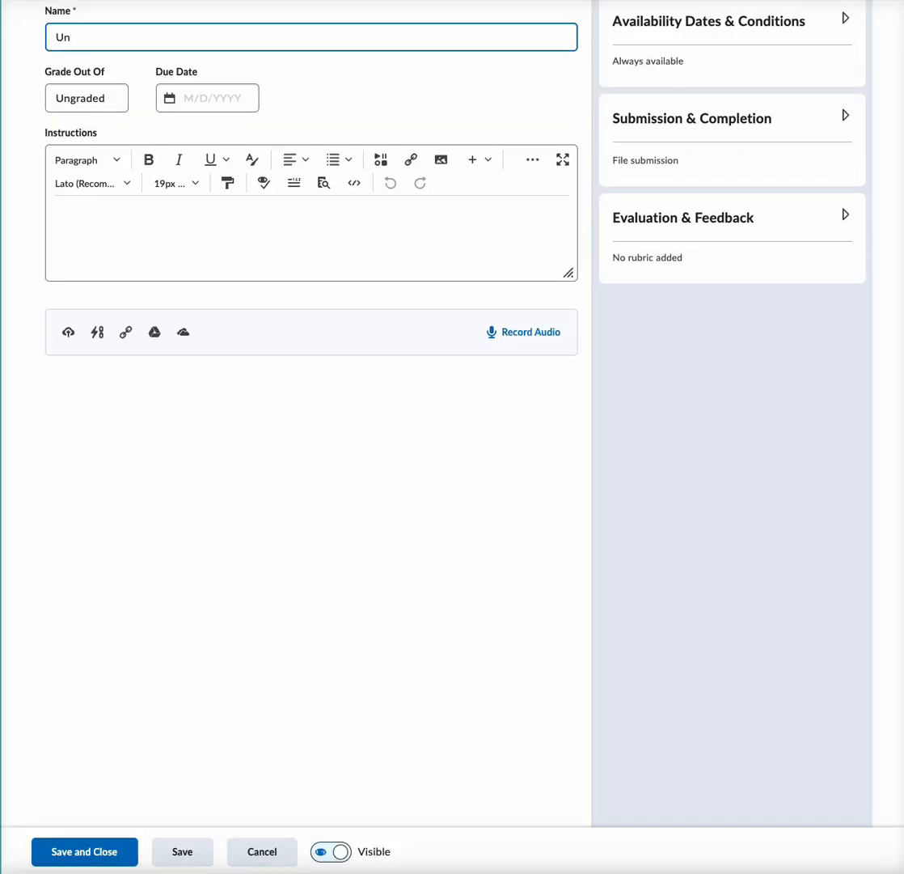
type("Paper #5")
left_click(119, 98)
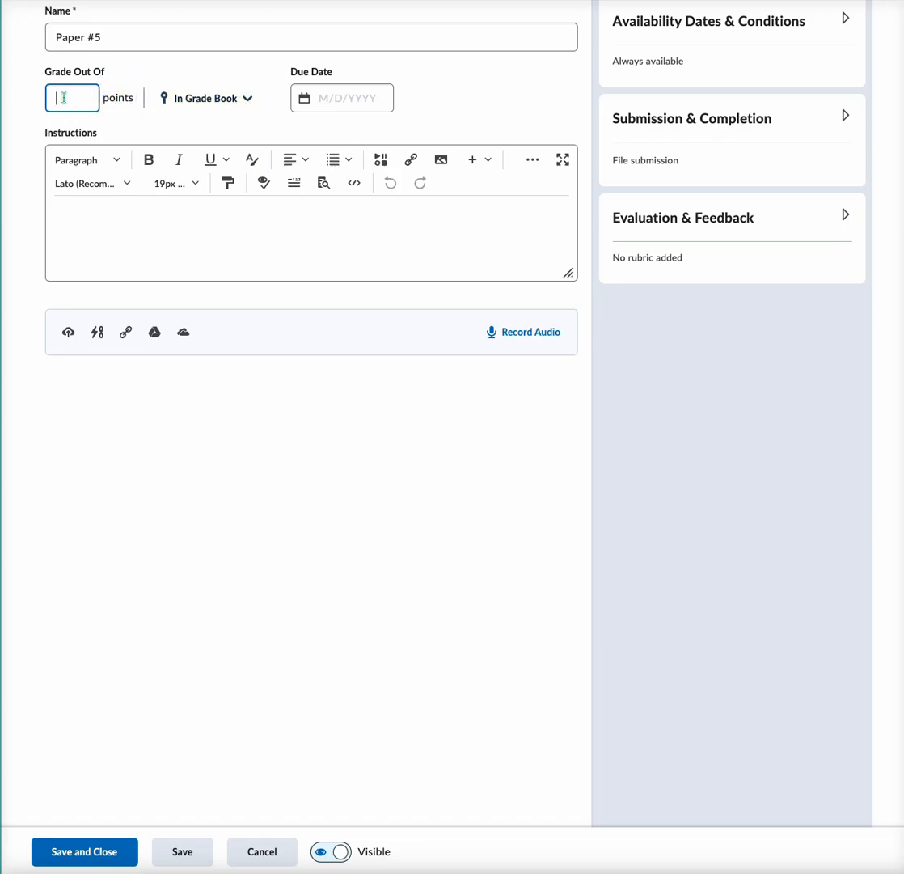
type("20")
left_click(247, 99)
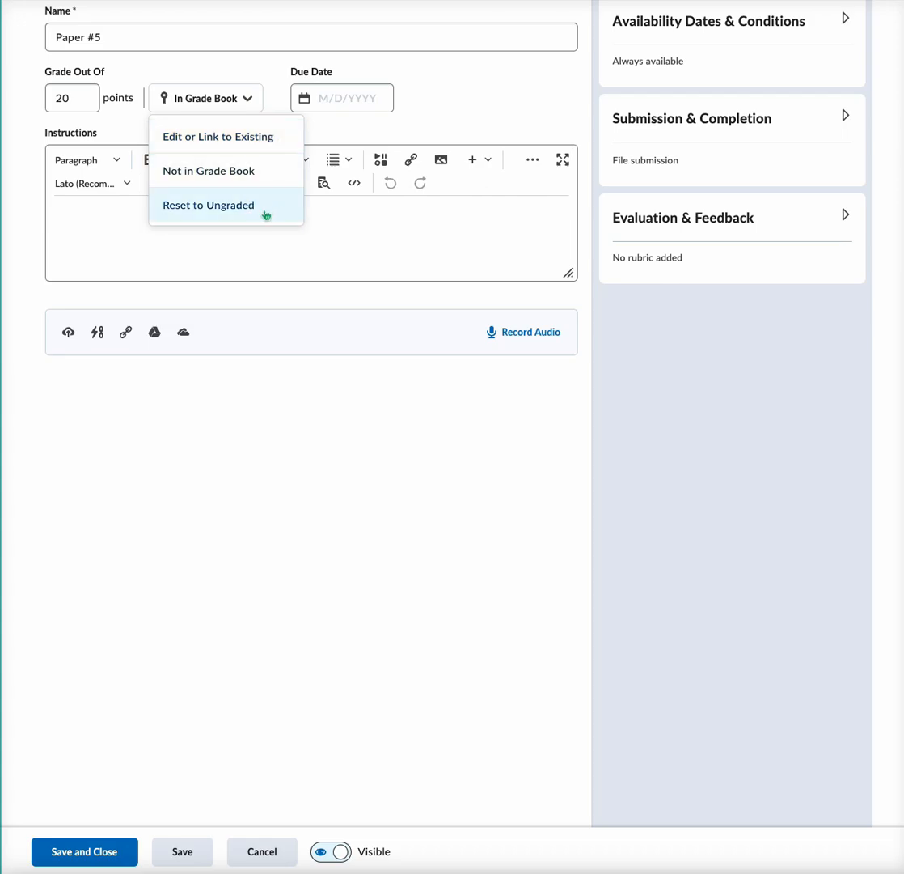
left_click(248, 100)
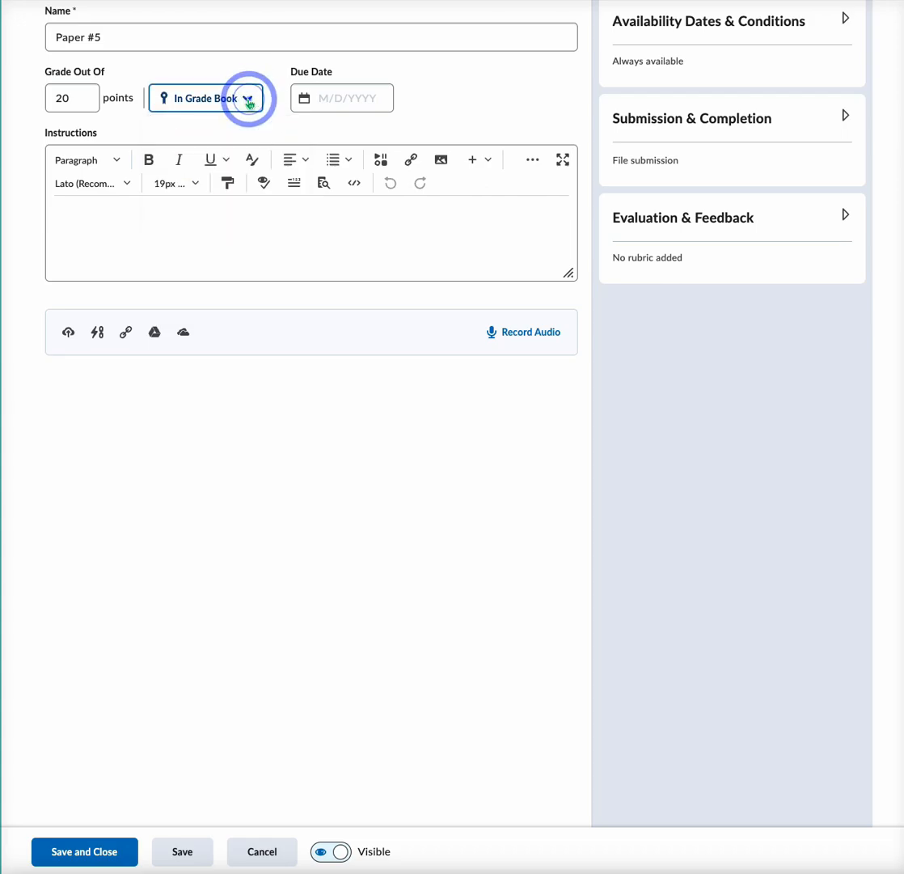
- Set the due date to 4/15/2023 and enter "Due Week #5" as the folder's instructions
left_click(340, 99)
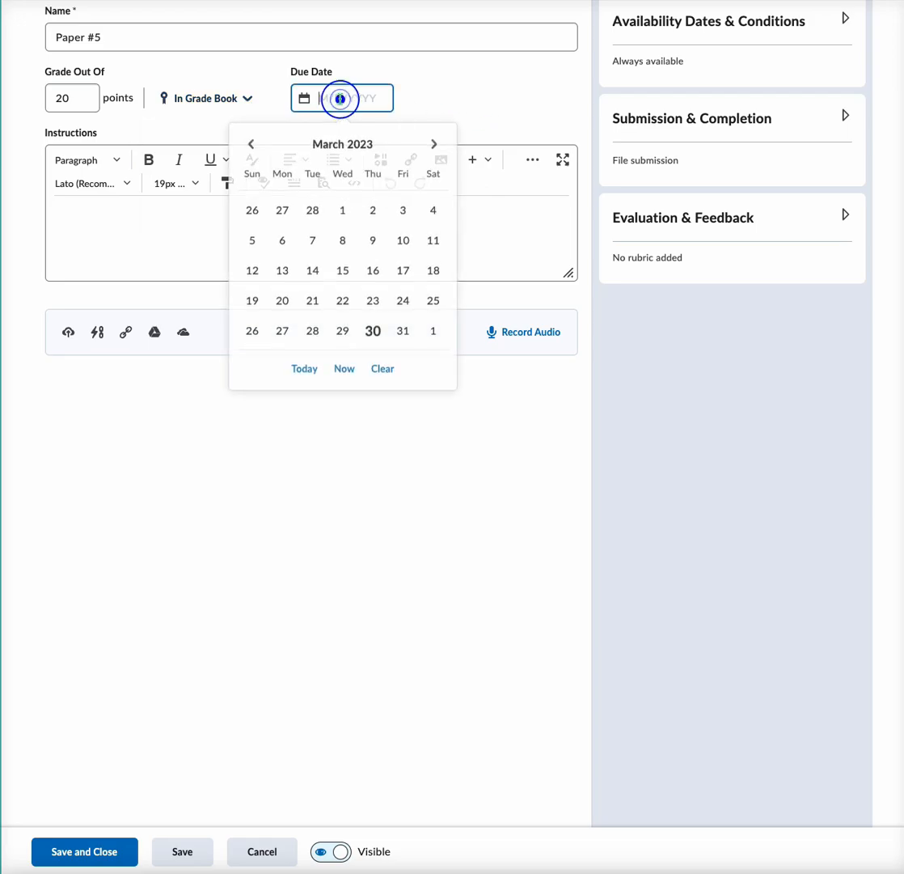
left_click(433, 146)
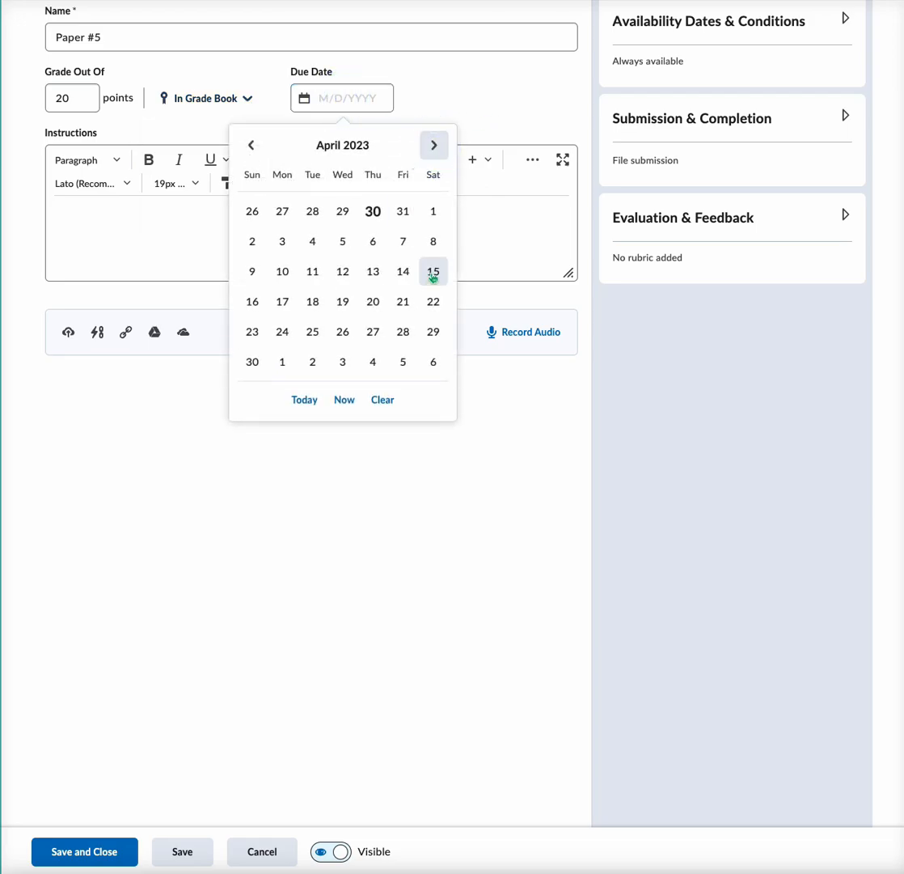
left_click(431, 273)
left_click(157, 215)
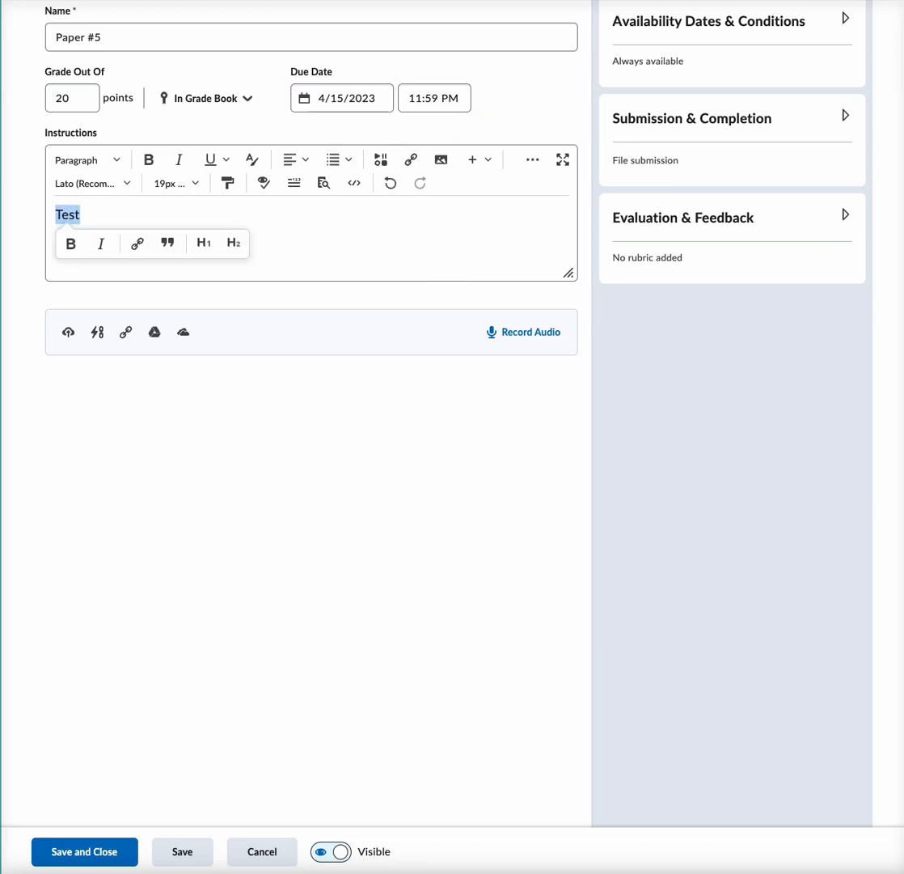
type("Due Week #5")
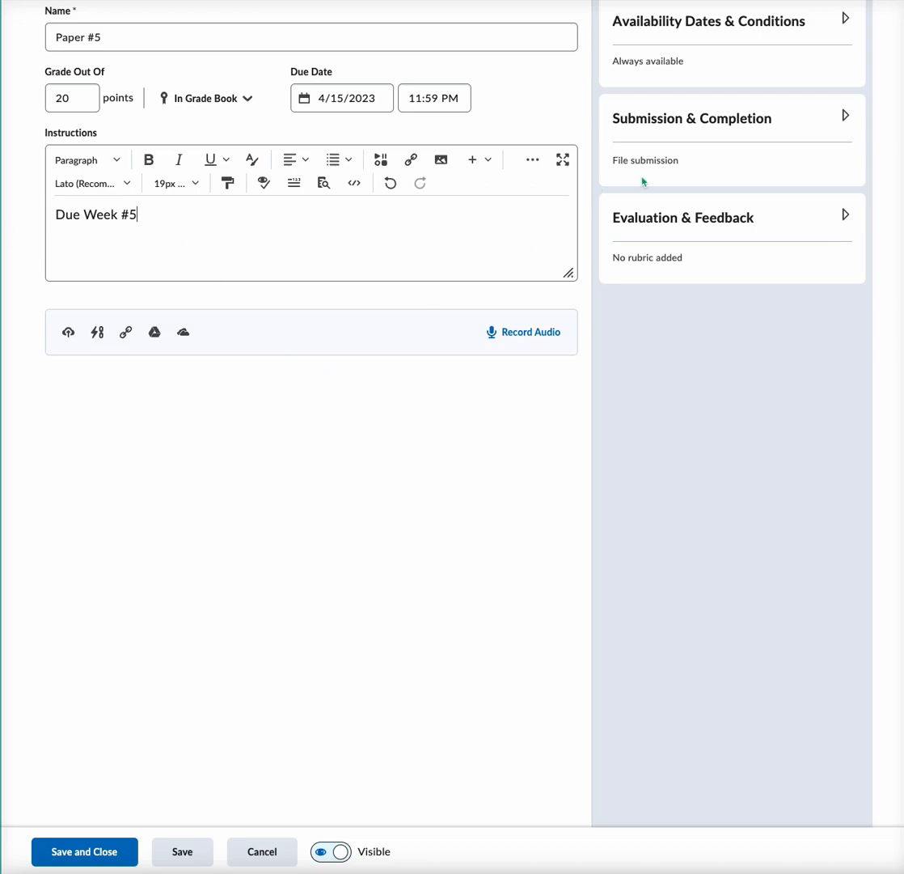
- Set the folder's availability to start on 3/29/2023 and end on 4/17/2023
left_click(846, 18)
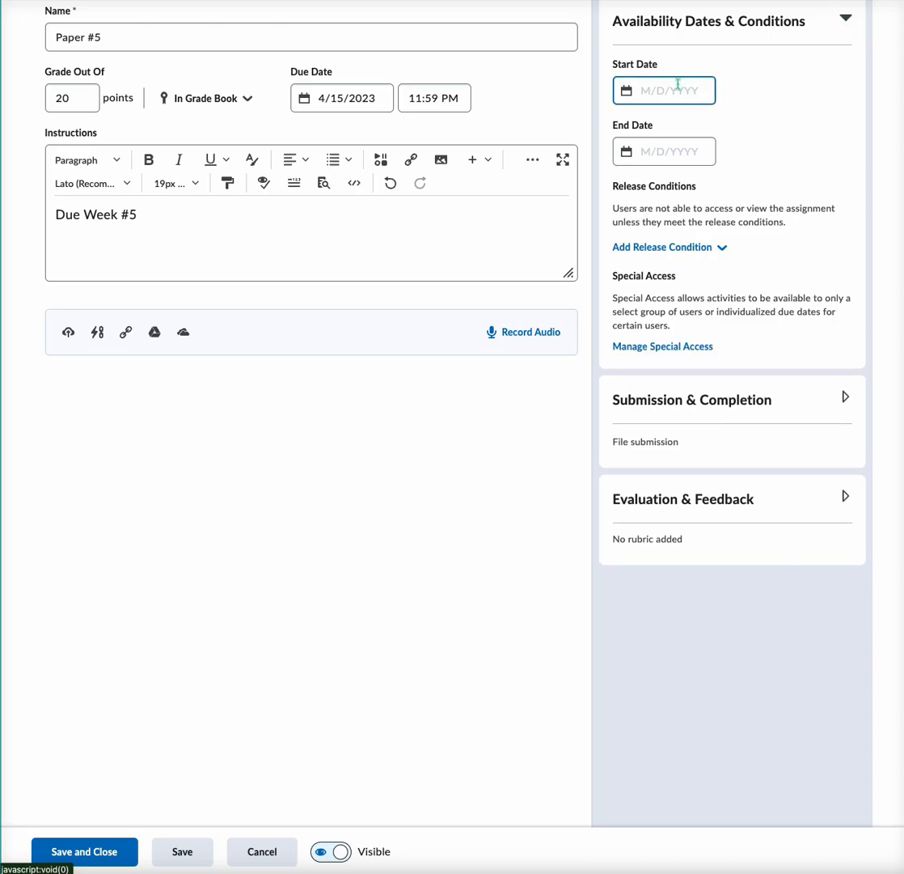
left_click(695, 89)
left_click(811, 198)
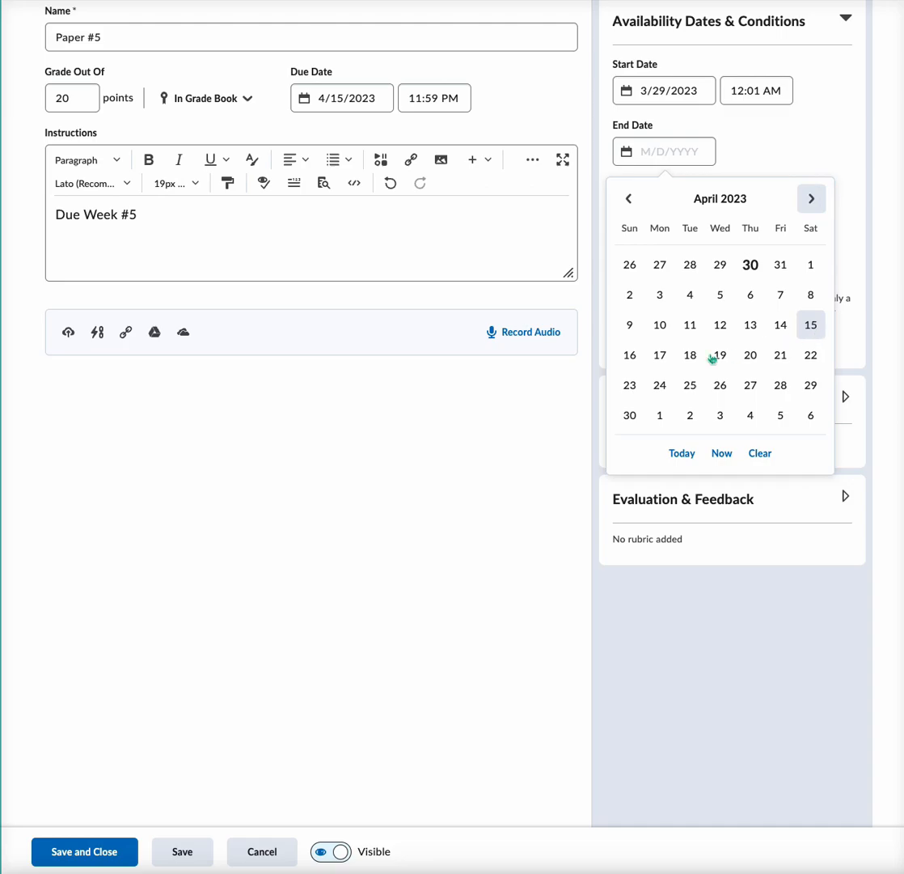
left_click(660, 356)
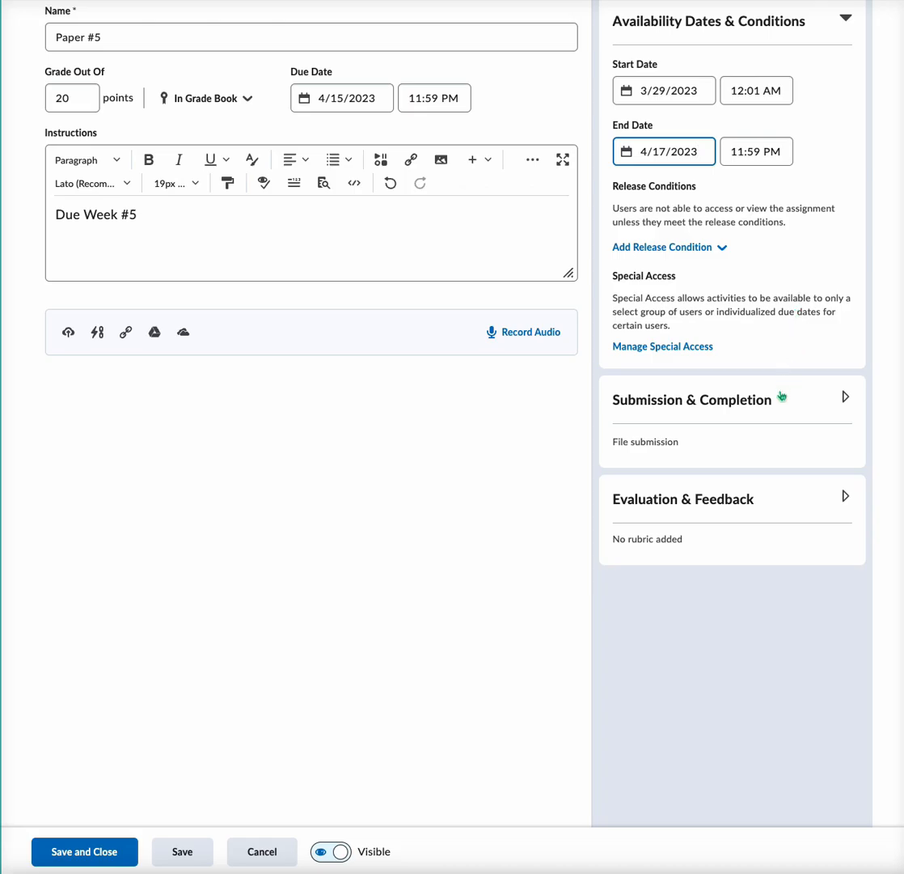
- Expand the submission and completion settings and choose File submission as the submission type
left_click(841, 398)
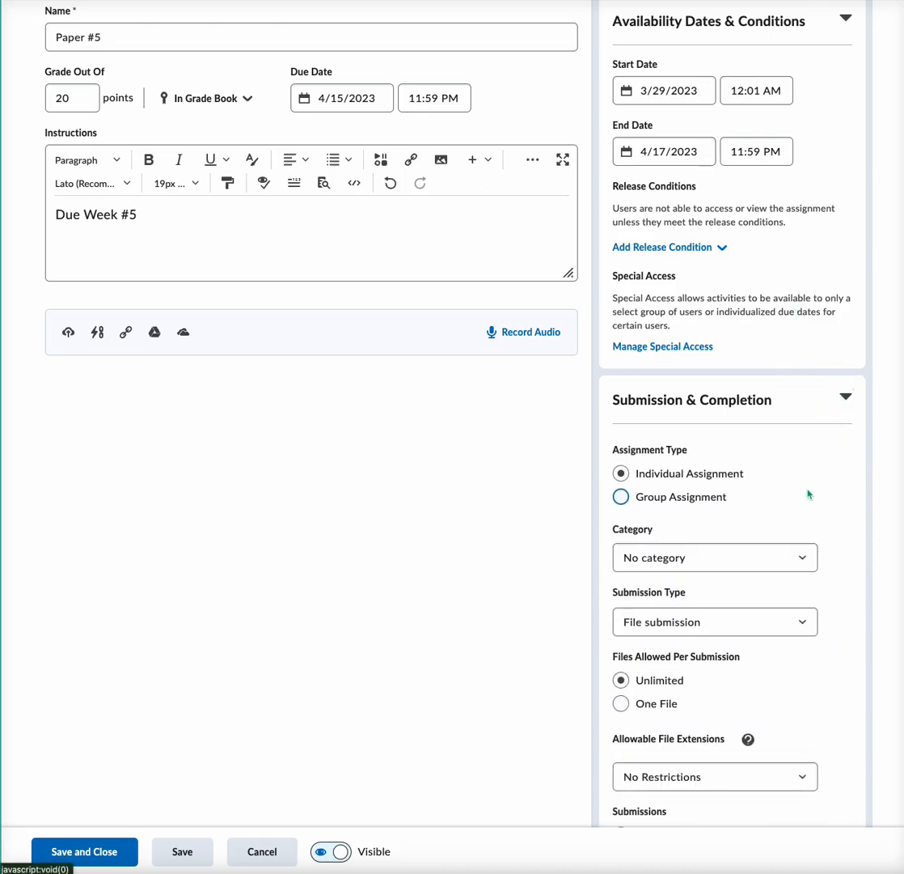
scroll(807, 492, "down", 3)
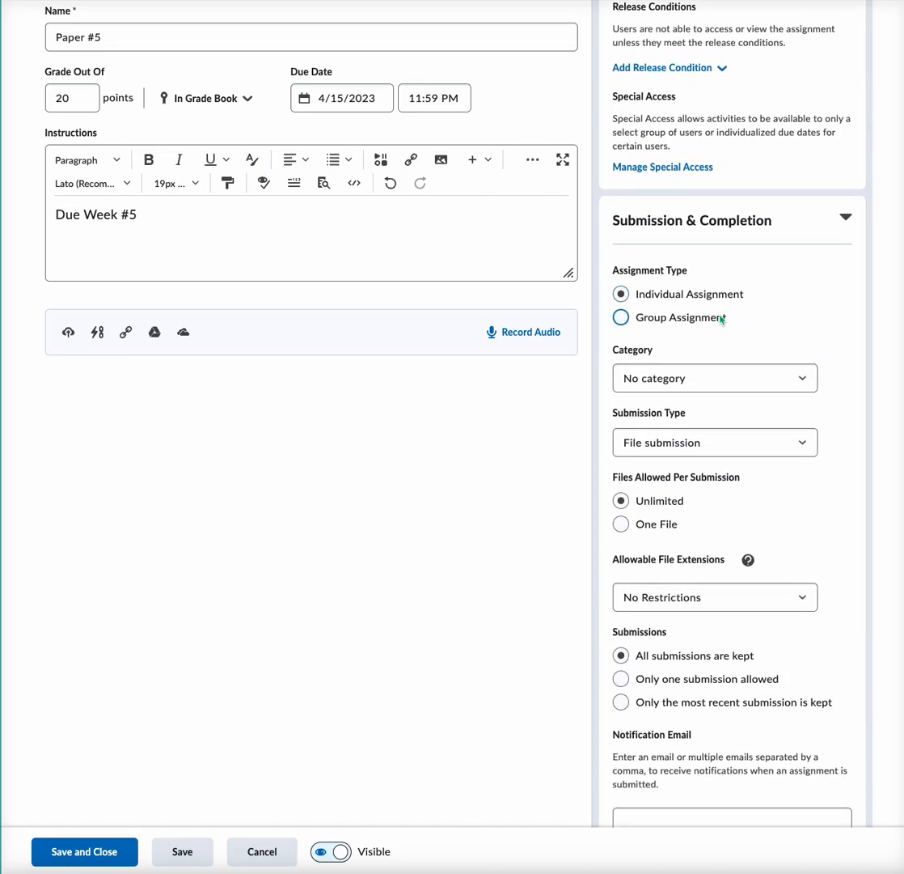
left_click(692, 351)
left_click(692, 411)
left_click(801, 442)
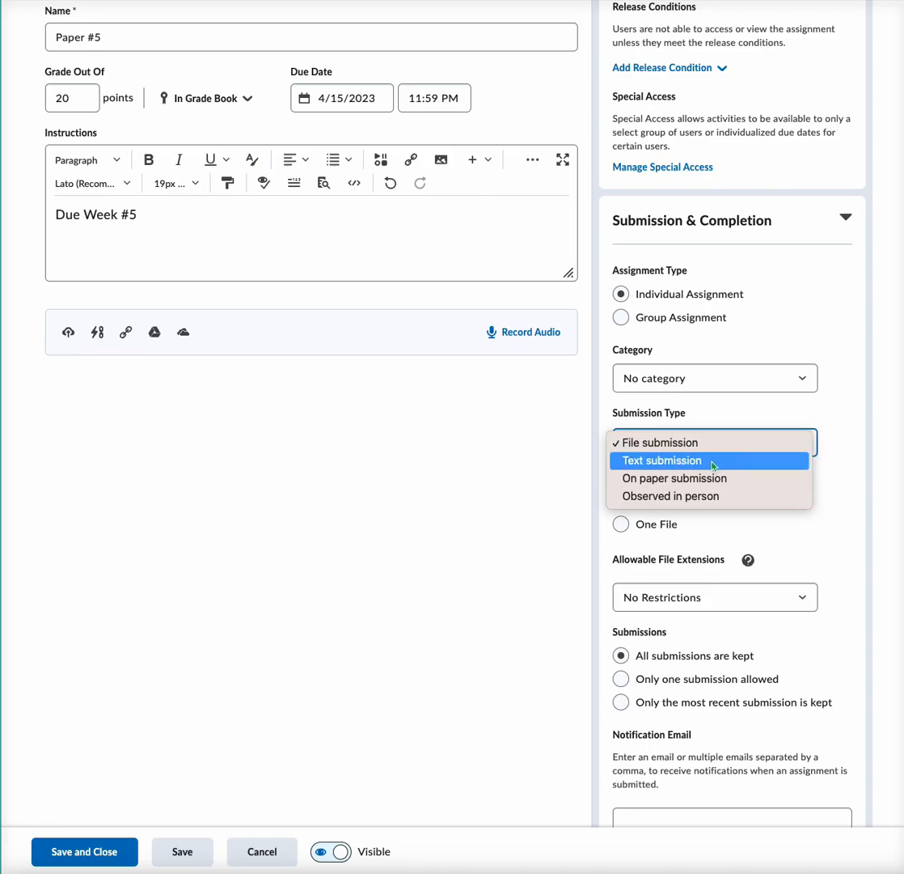
left_click(660, 442)
- Restrict the allowable file extensions to Compatible with Turnitin and have all submissions kept
scroll(819, 530, "down", 2)
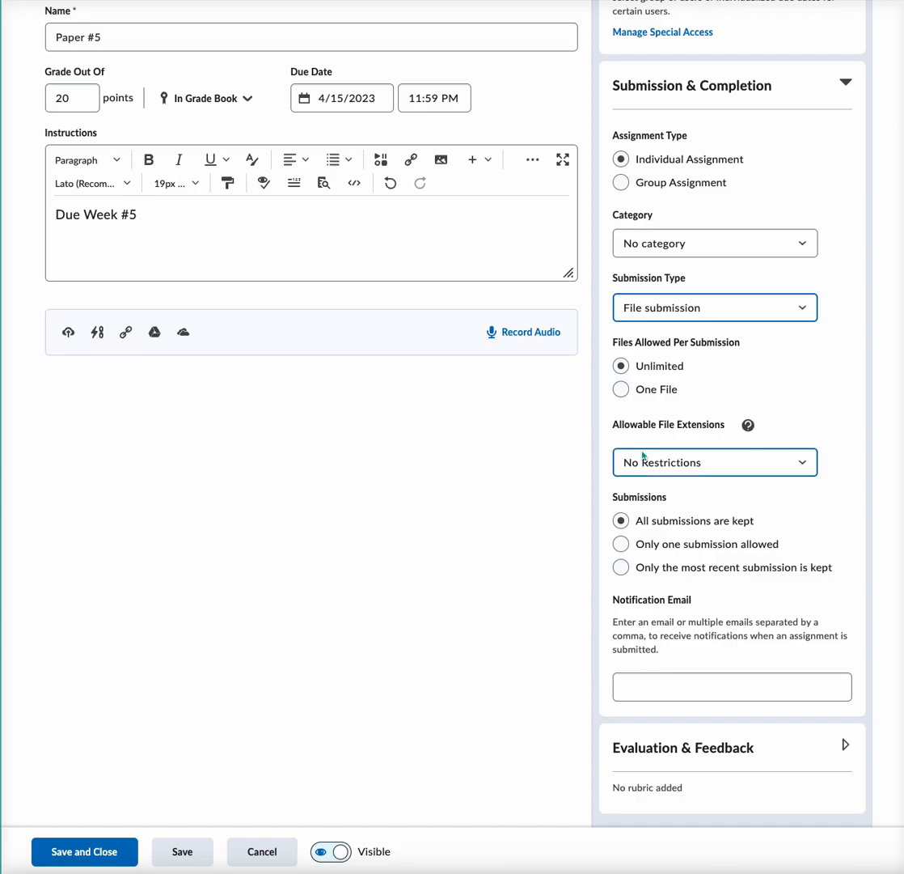
left_click(799, 463)
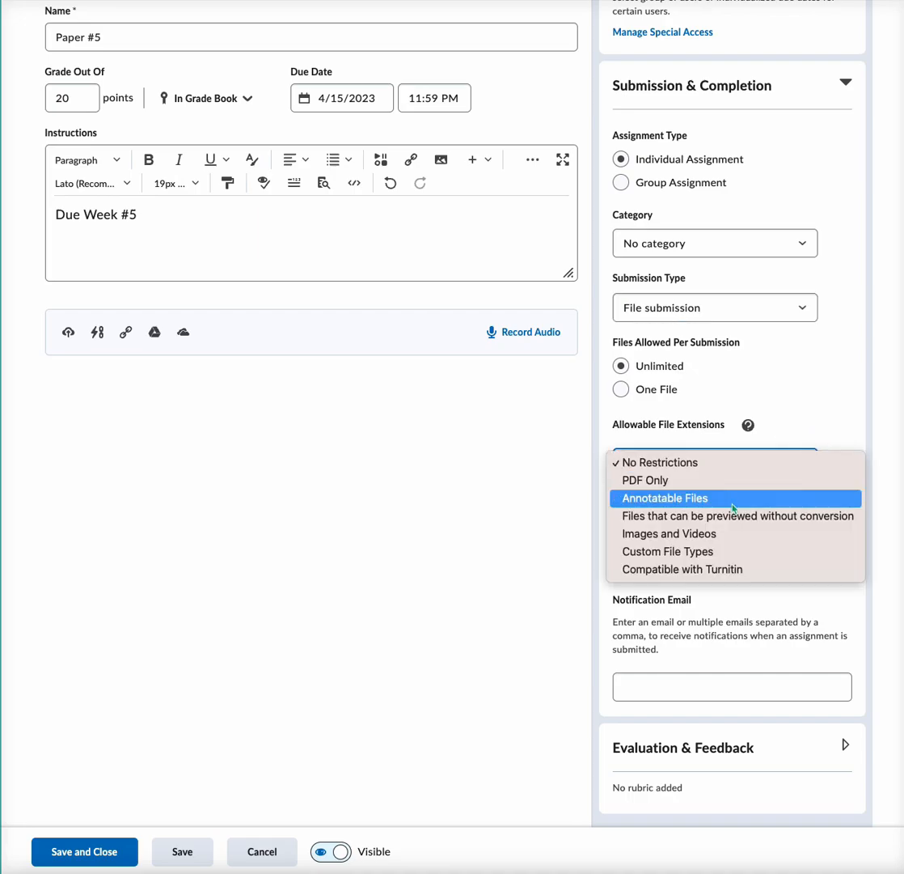
left_click(719, 572)
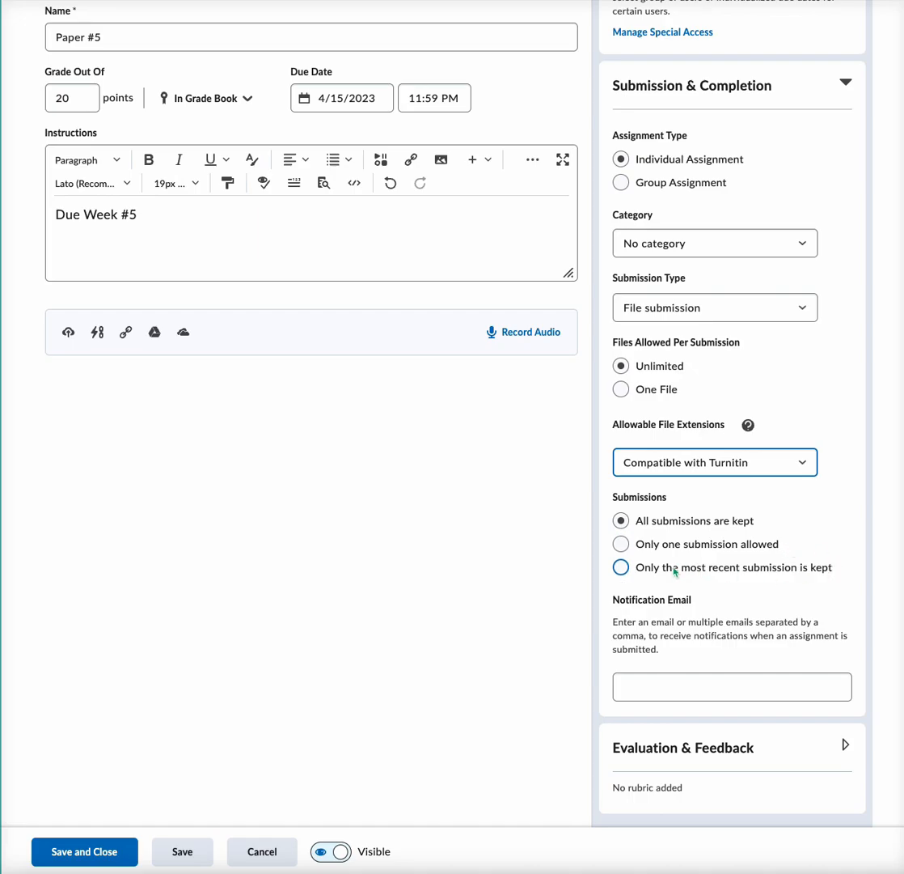
left_click(647, 576)
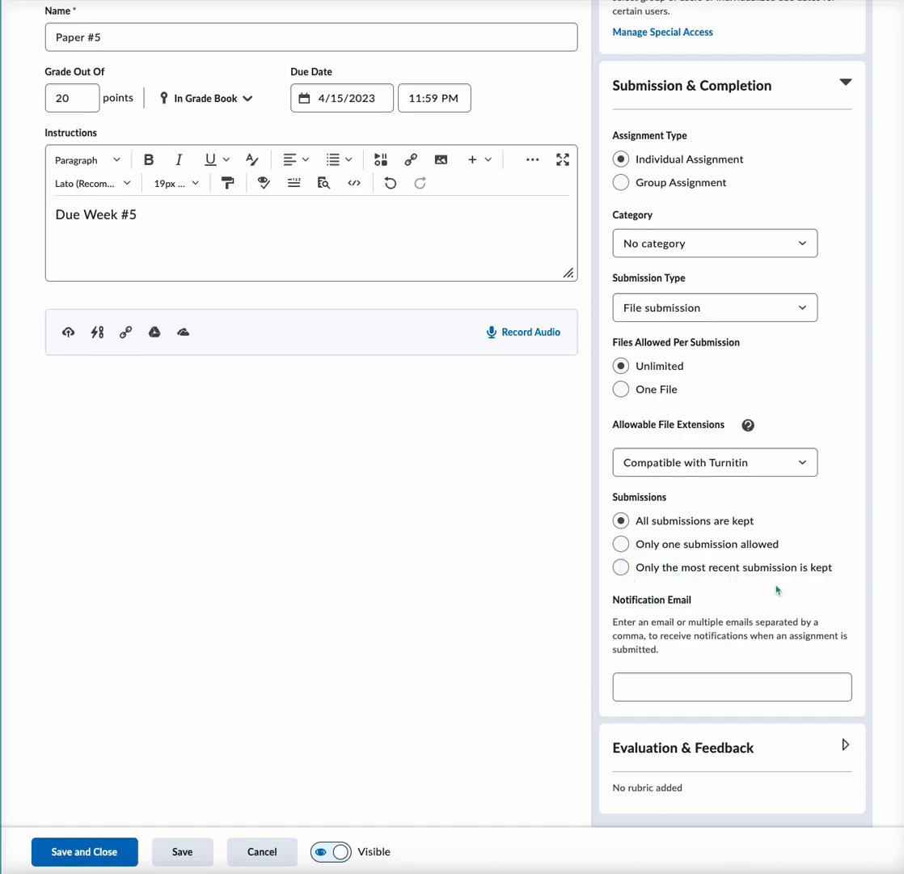
left_click(764, 518)
left_click(740, 689)
- Attach the existing "Paper #1" rubric to the folder in the evaluation and feedback settings
left_click(846, 744)
scroll(769, 741, "down", 3)
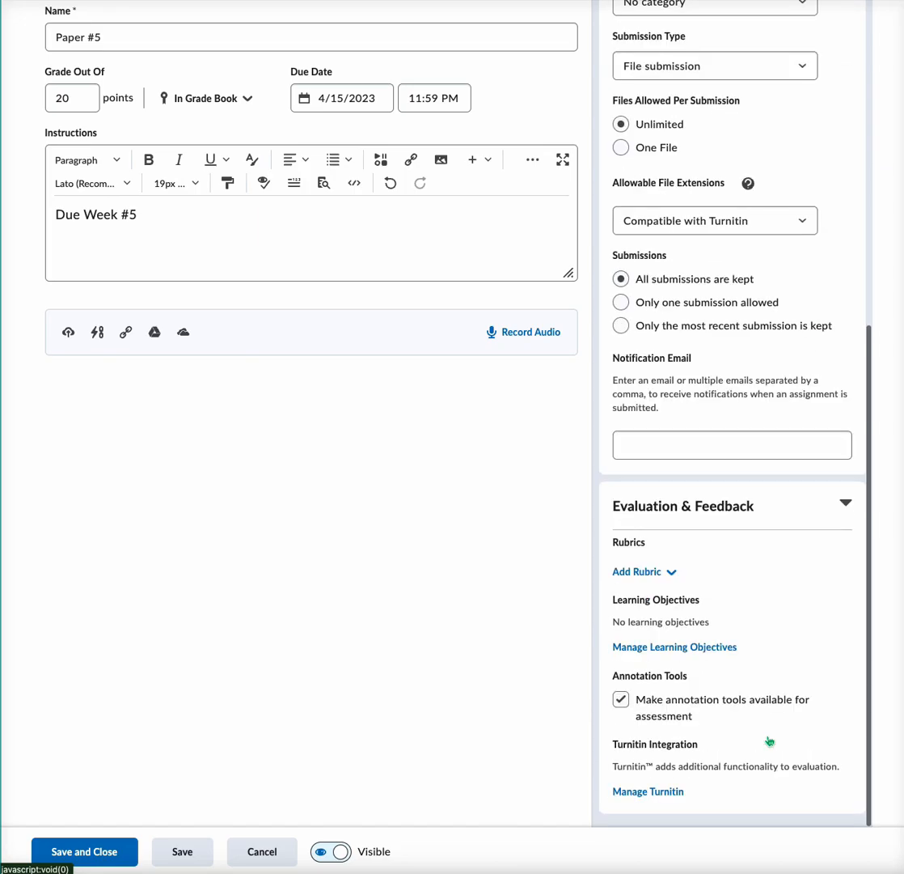
left_click(647, 576)
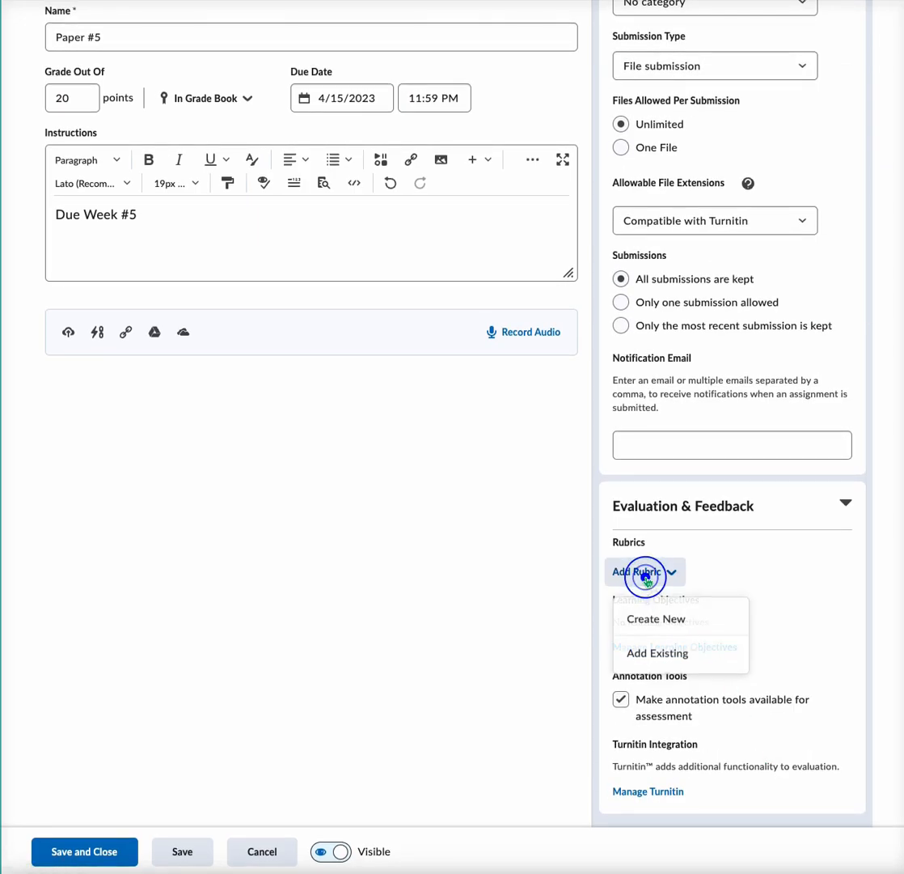
left_click(668, 657)
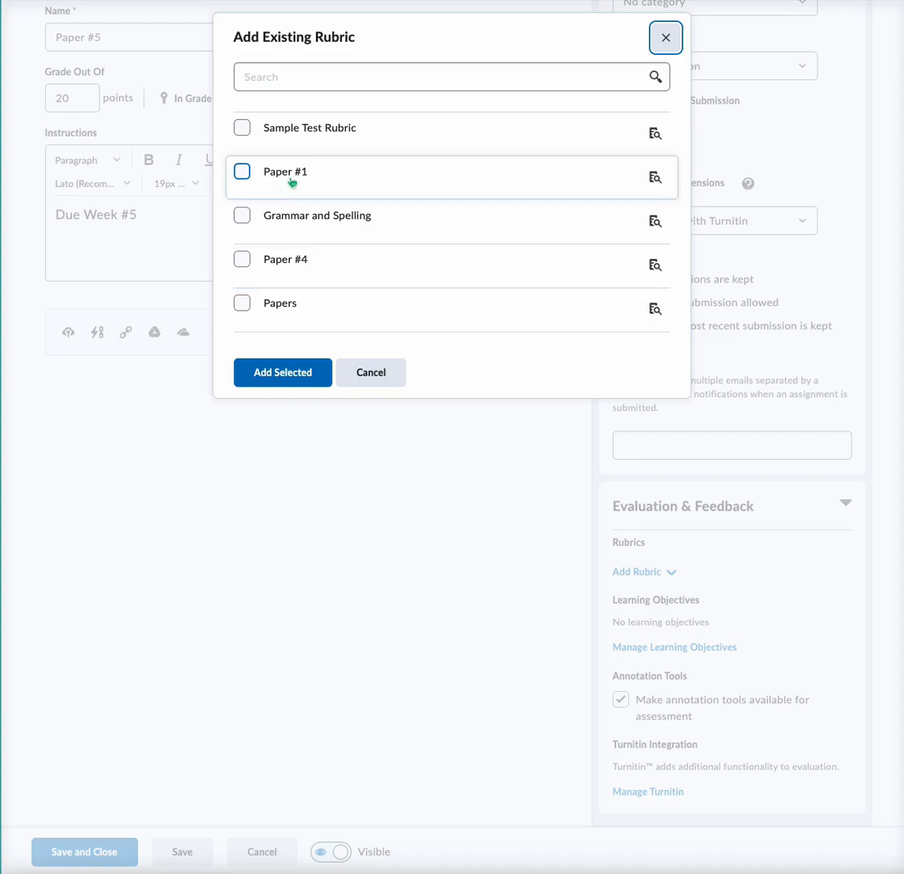
left_click(242, 171)
left_click(295, 374)
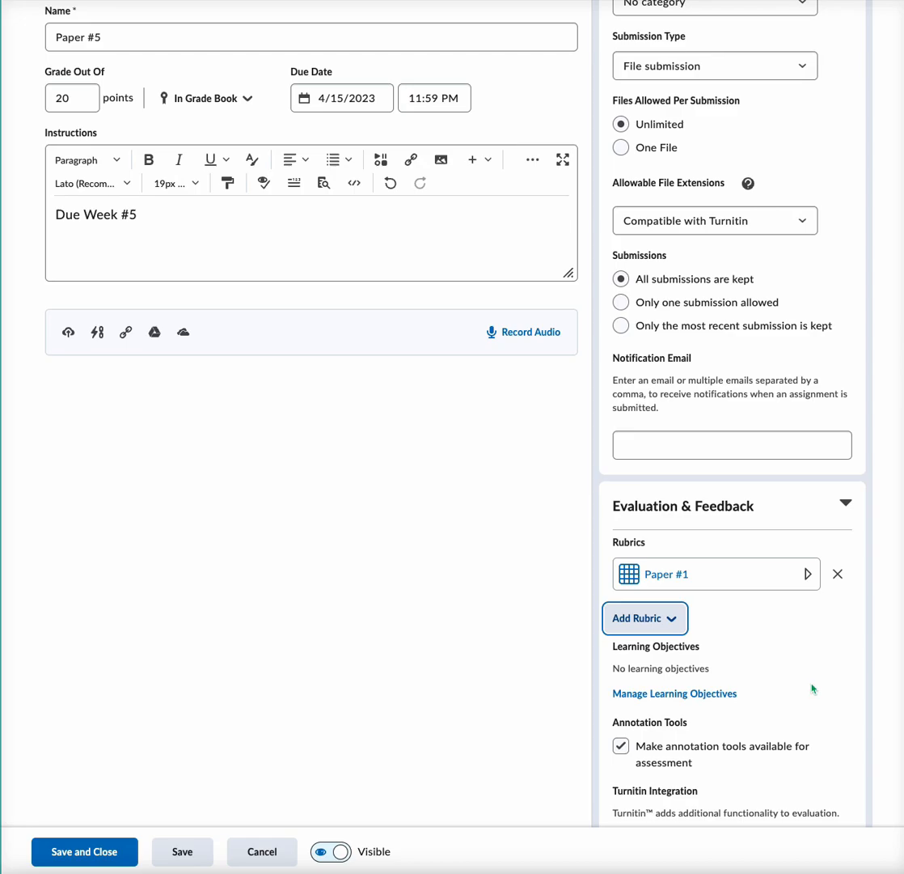
- Enable the Turnitin Similarity Report for this folder and allow learners to see similarity scores in their submission folder
scroll(813, 688, "down", 1)
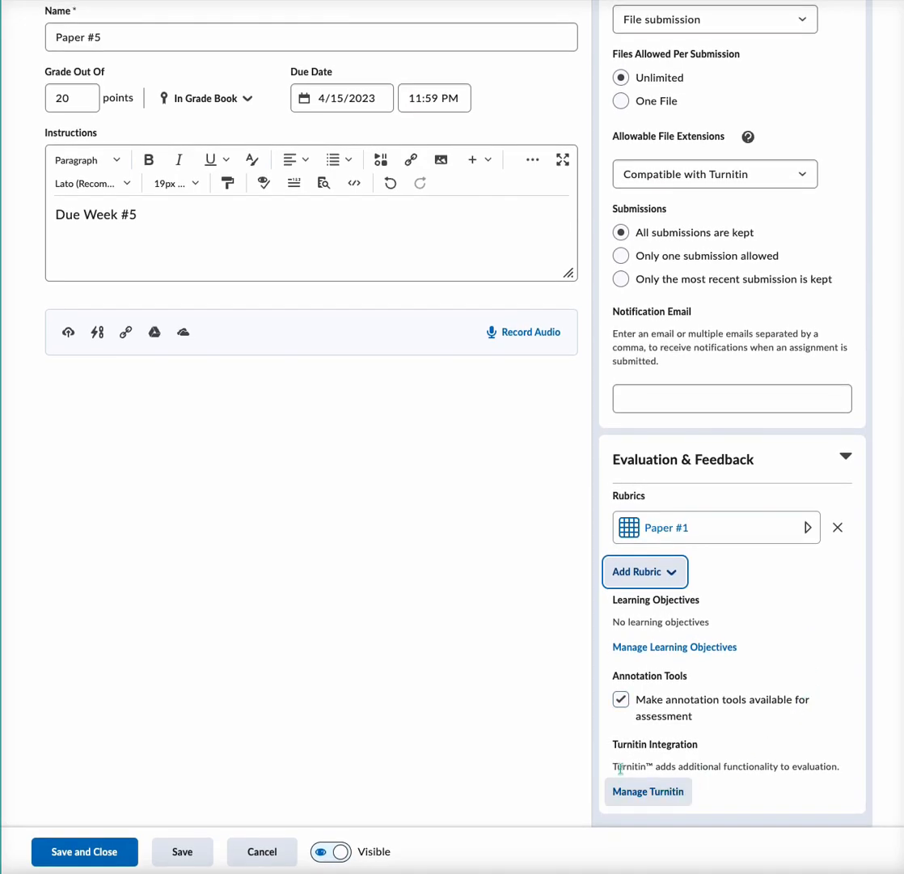
left_click(660, 793)
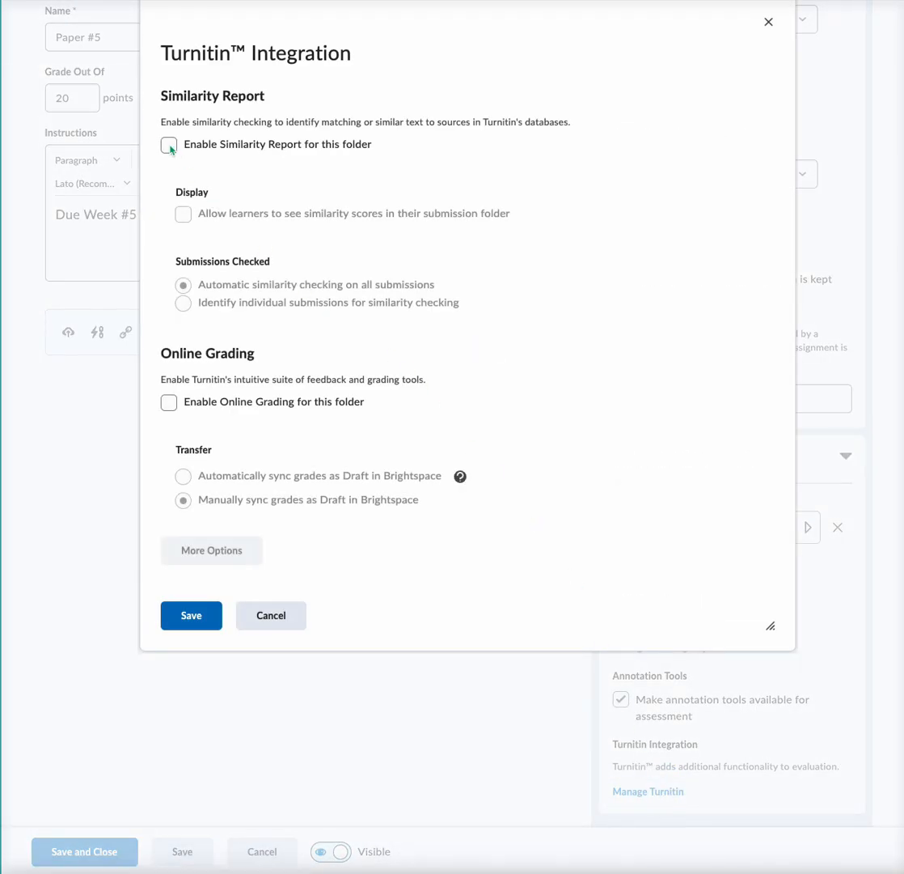
left_click(169, 145)
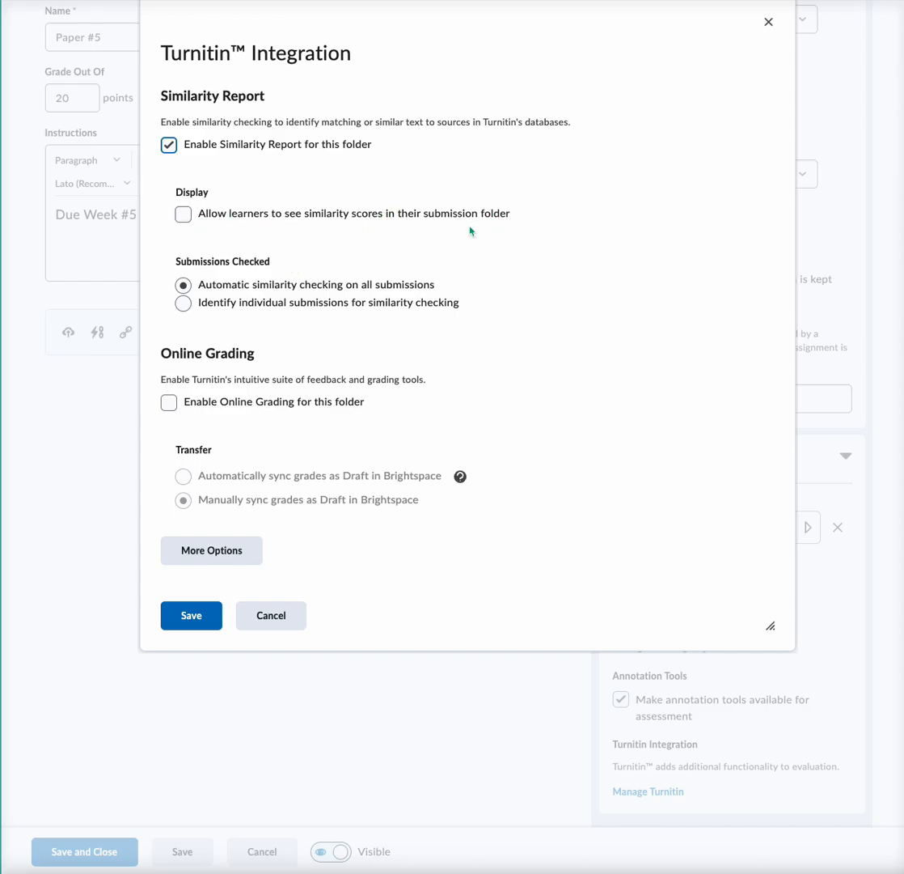
left_click(183, 213)
- Review the additional Turnitin assignment options for comparison sources and exclusions, and submit them with the default settings
left_click(212, 555)
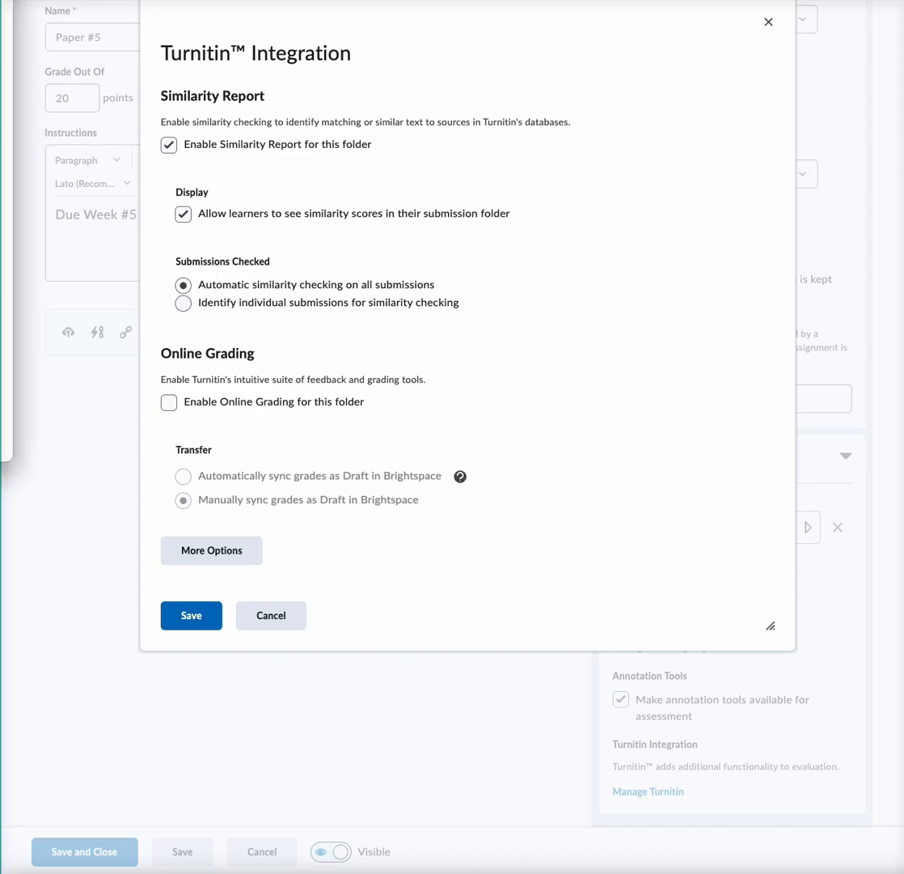
left_click_drag(603, 97, 632, 30)
scroll(707, 384, "down", 3)
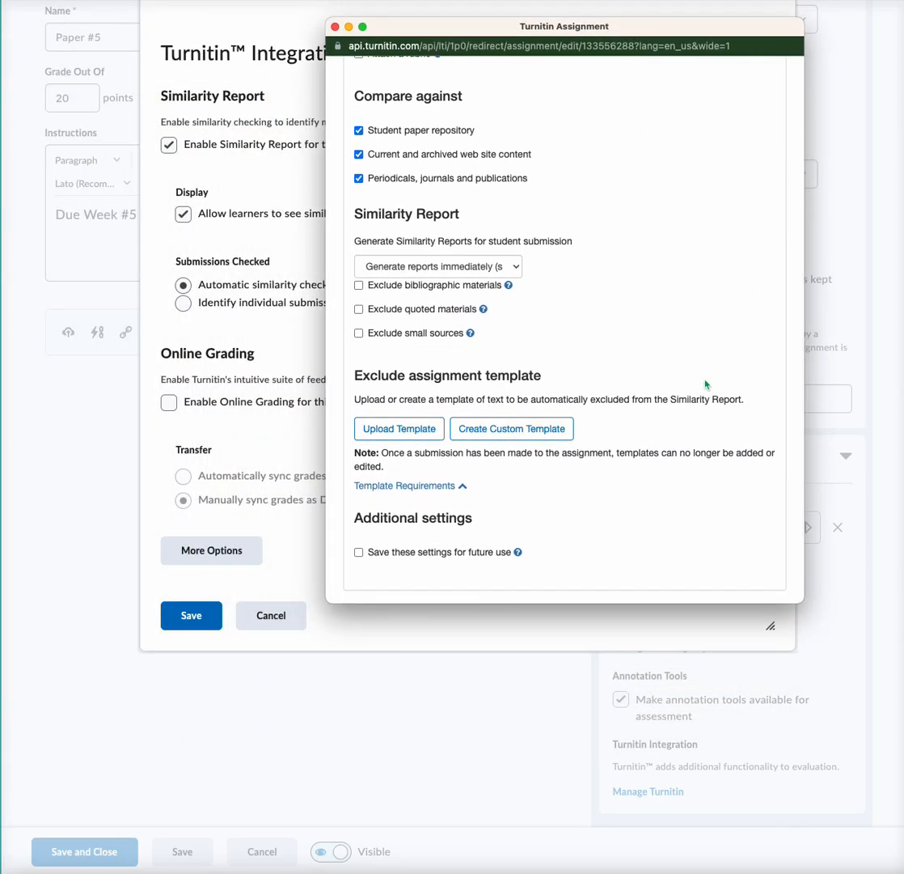
scroll(587, 326, "down", 1)
scroll(586, 326, "down", 1)
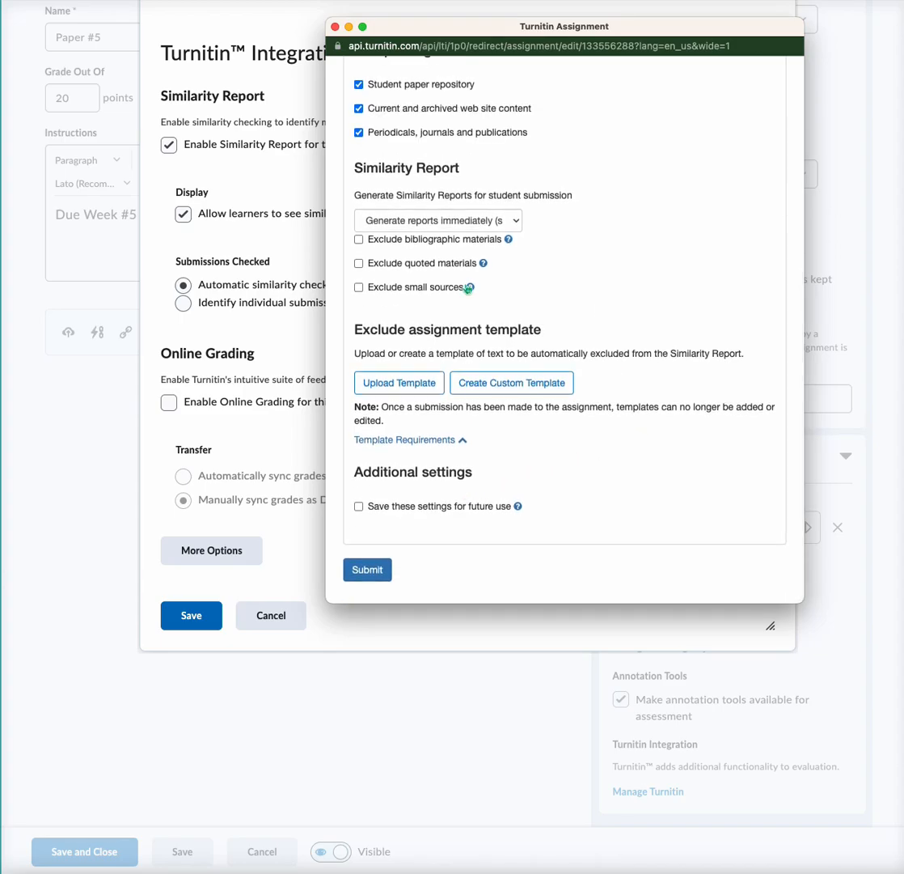
left_click(376, 569)
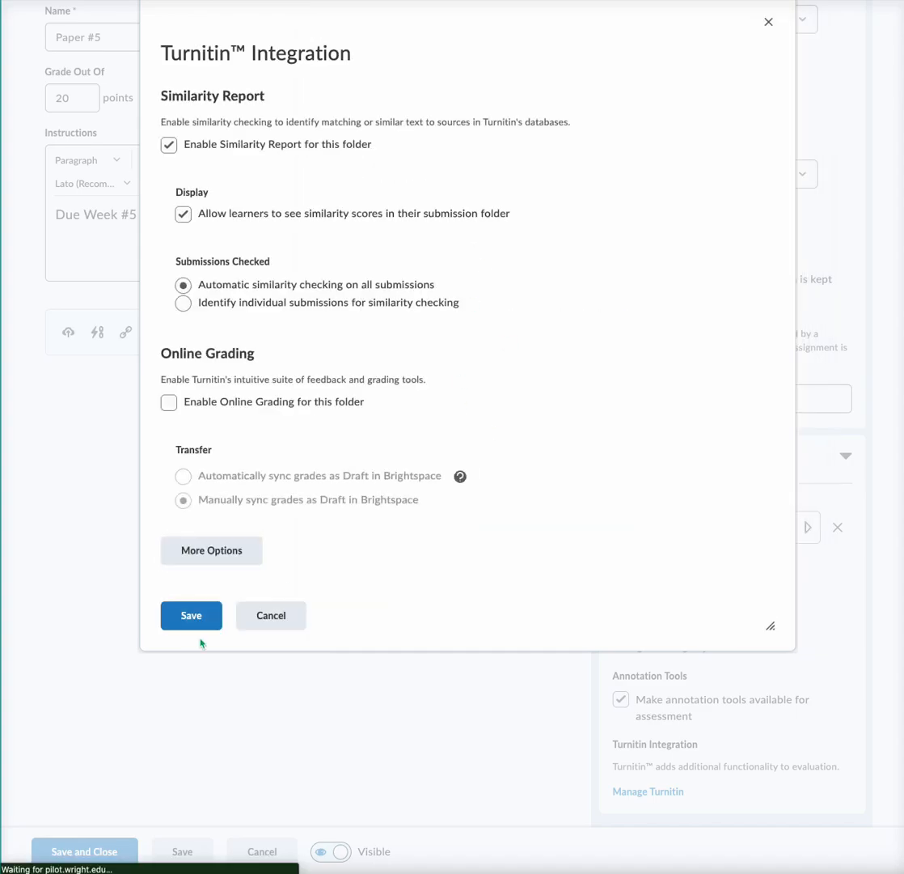
- Save the Turnitin integration settings, and save and close the Paper #5 folder
left_click(192, 617)
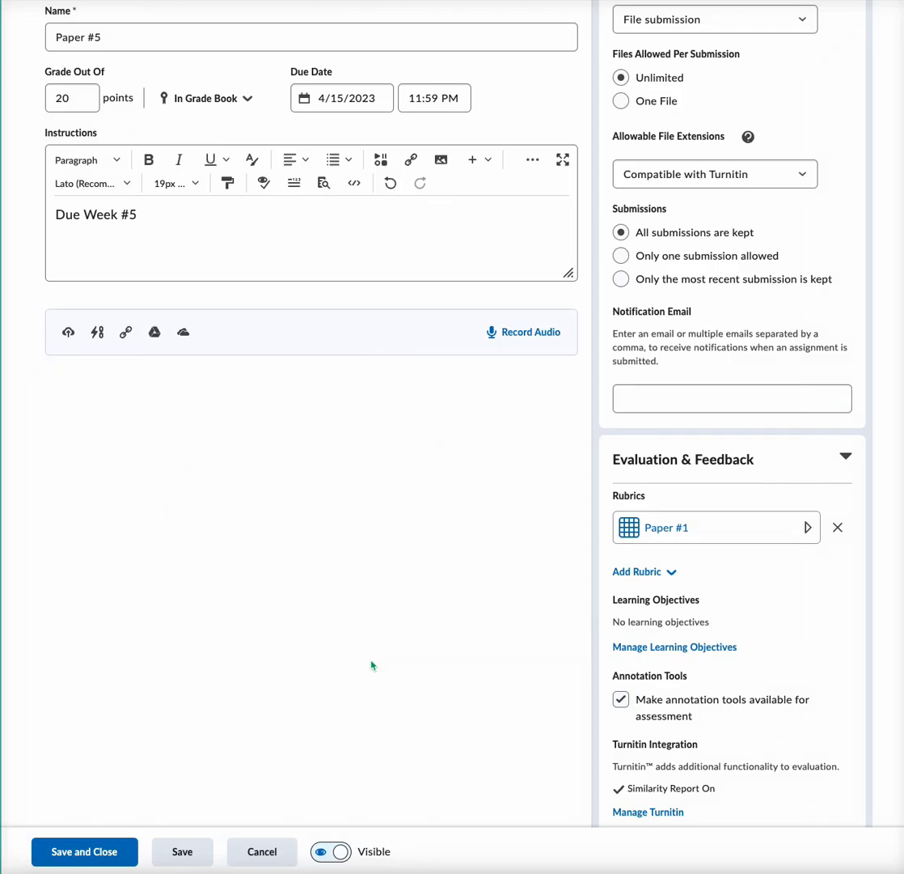
left_click(87, 861)
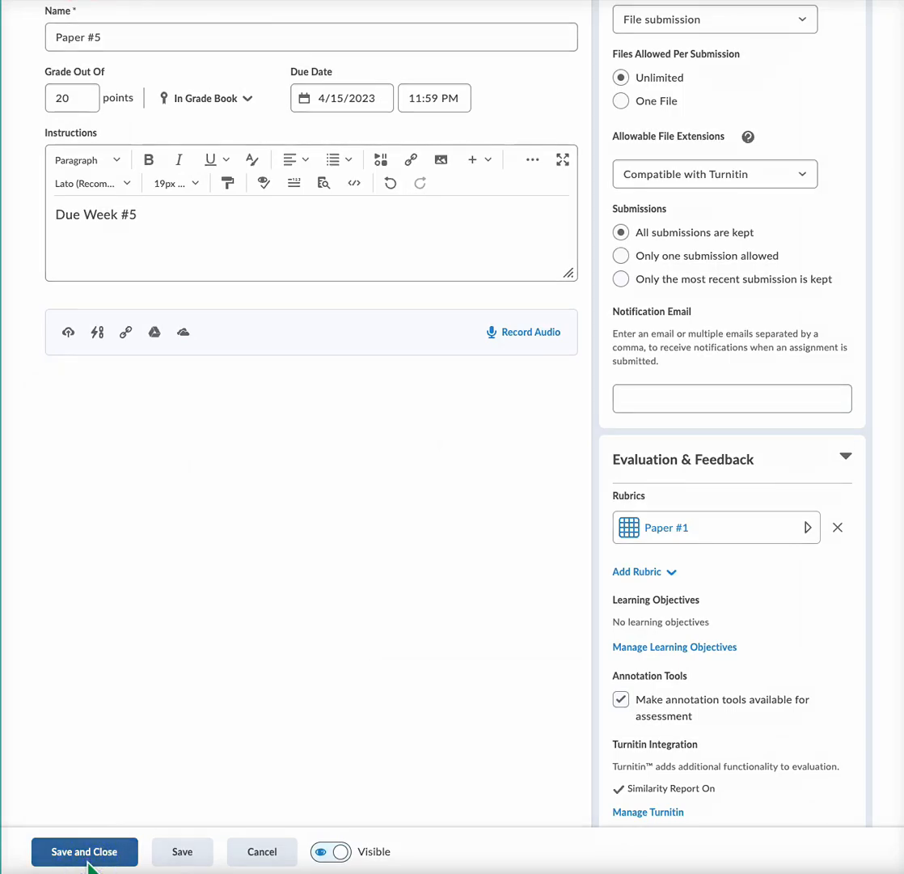